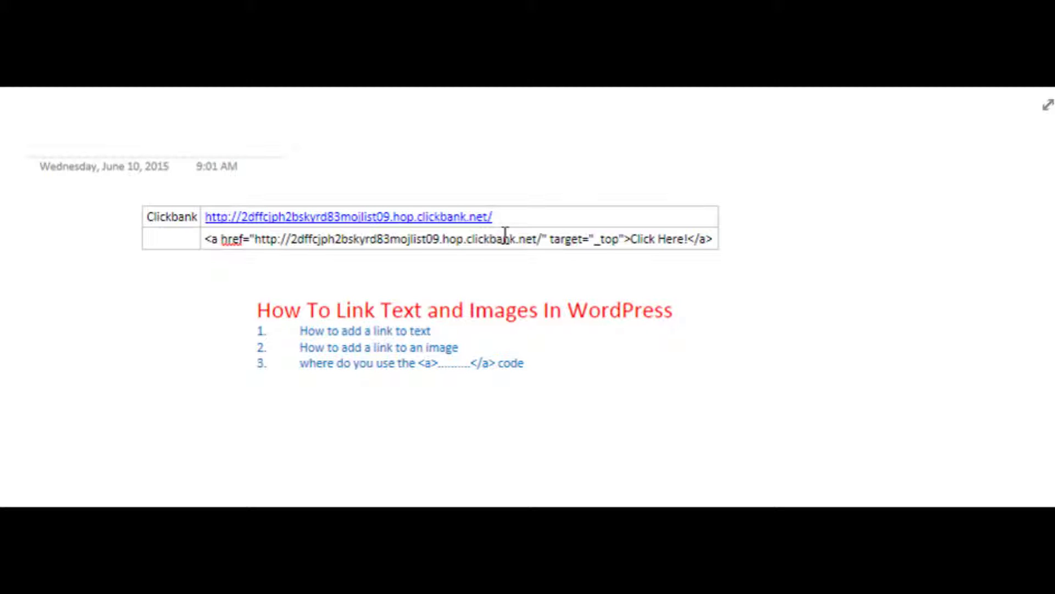
Step: Examine the Clickbank hop link and its HTML anchor code in the notes table
drag(205, 246, 710, 243)
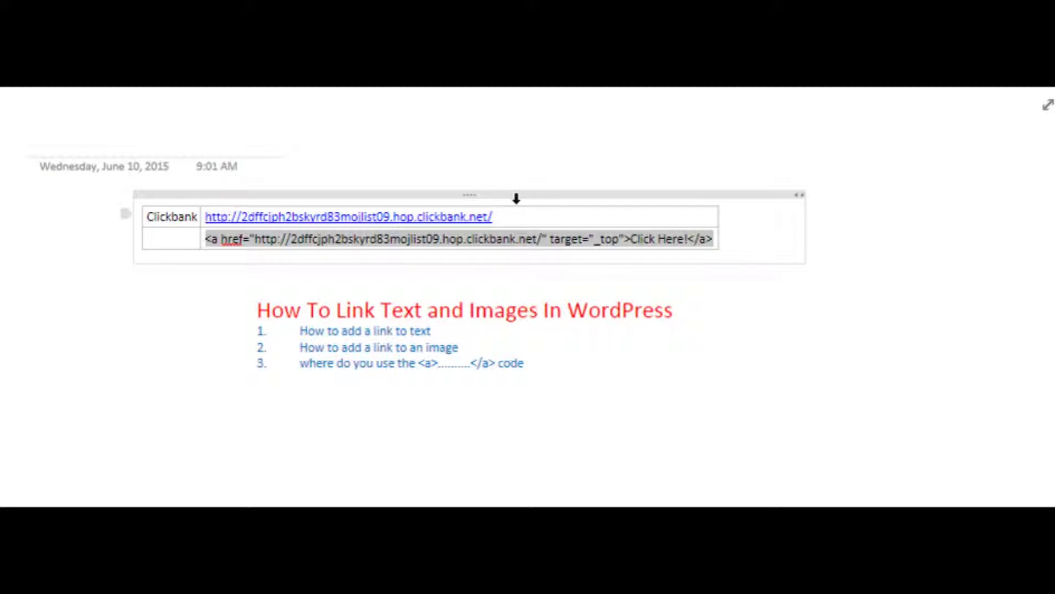
drag(519, 219, 208, 225)
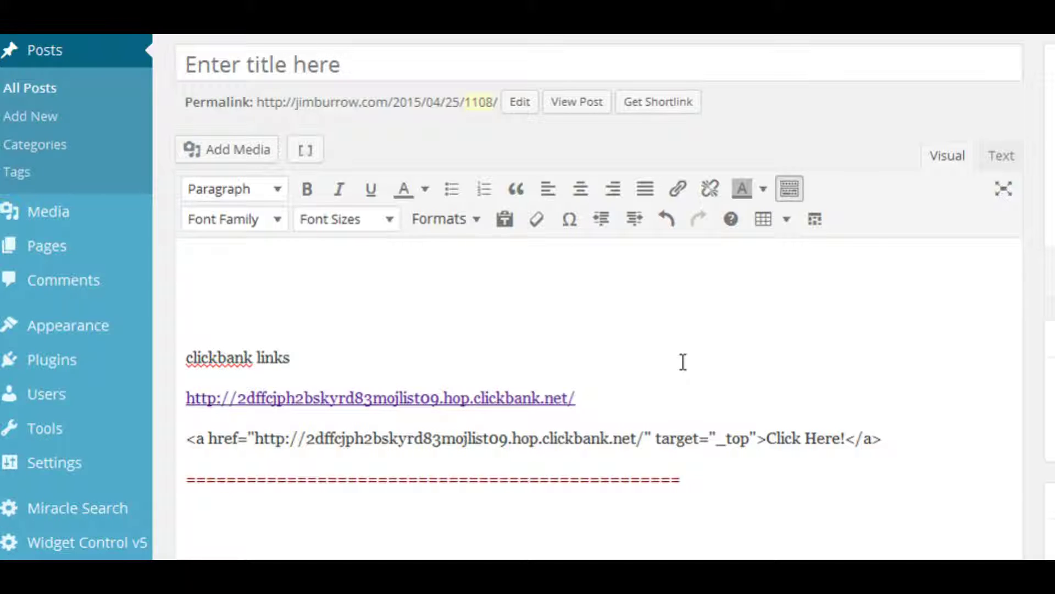
Step: Insert the round blue Free Download image from the media library above the "clickbank links" line of the post
click(216, 280)
click(236, 159)
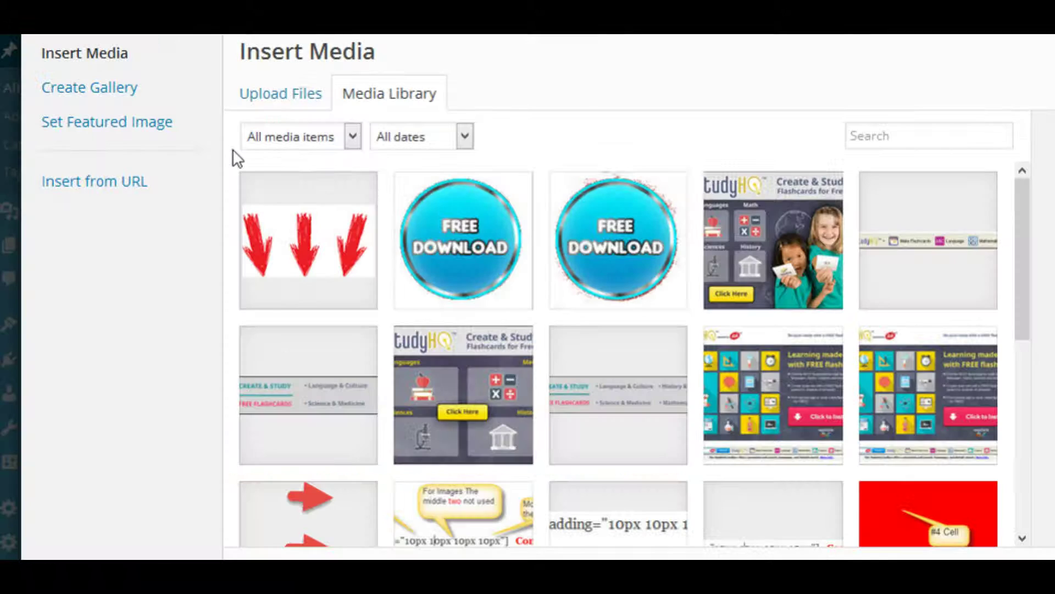
click(454, 241)
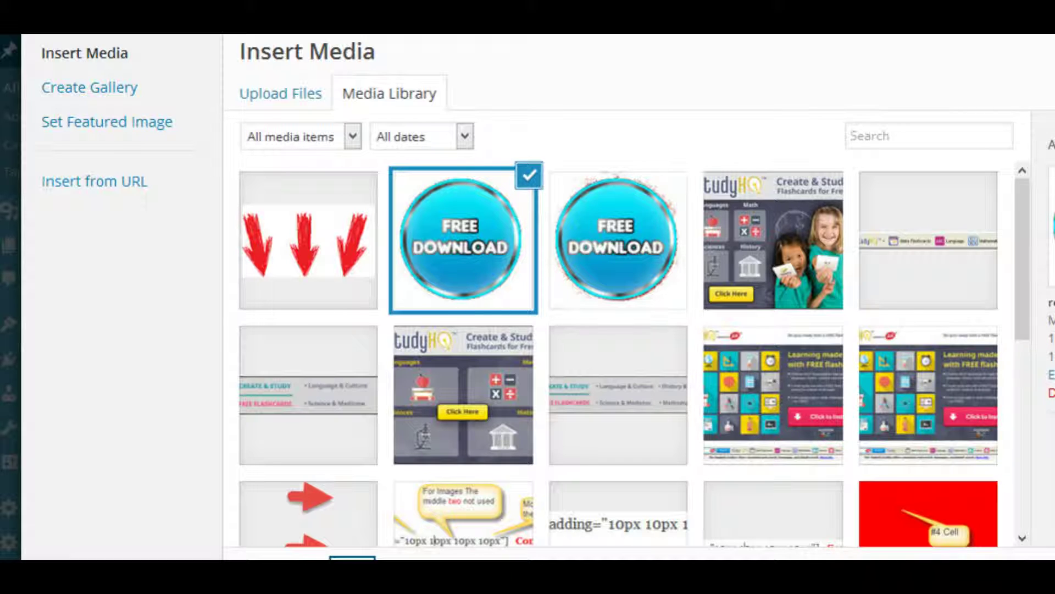
key(Escape)
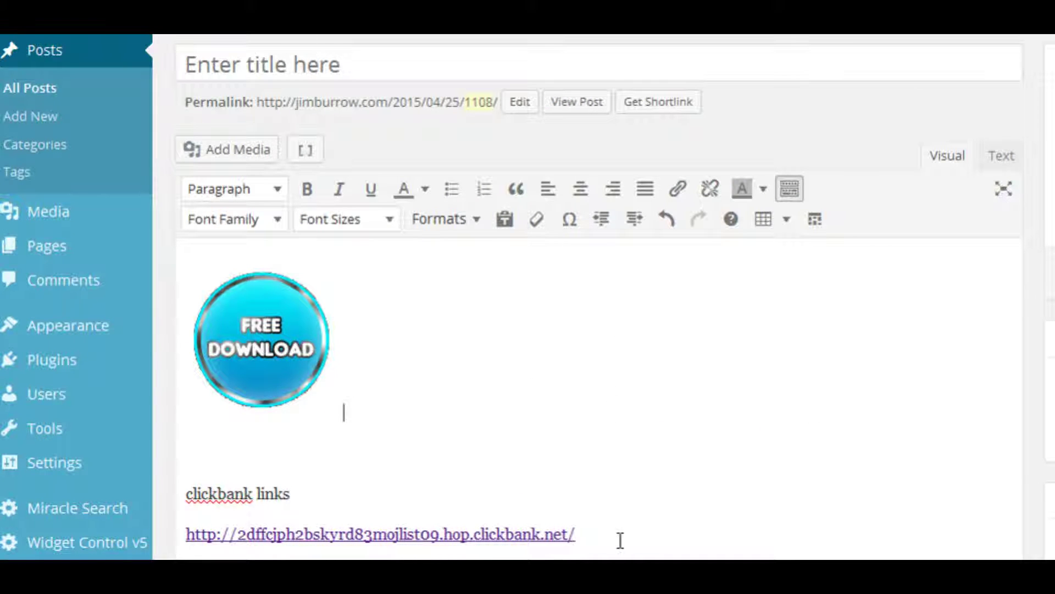
drag(590, 531, 188, 544)
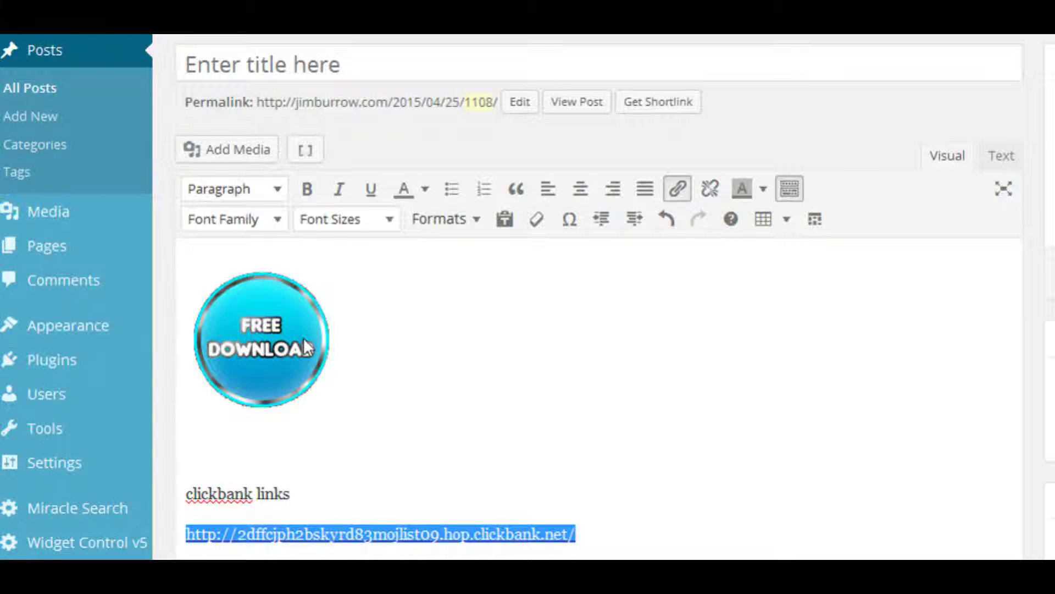
click(267, 326)
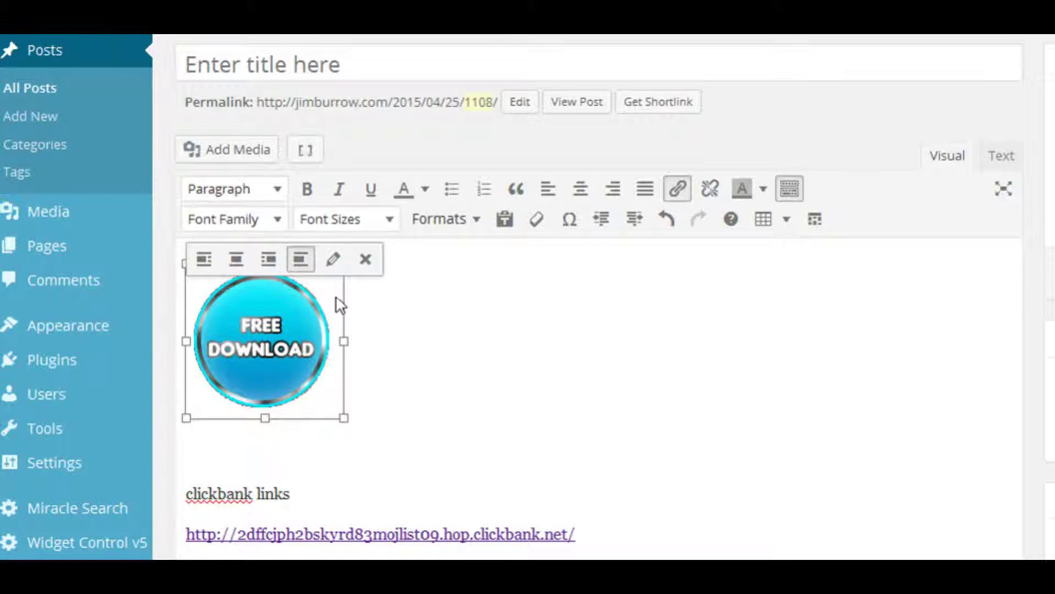
click(334, 260)
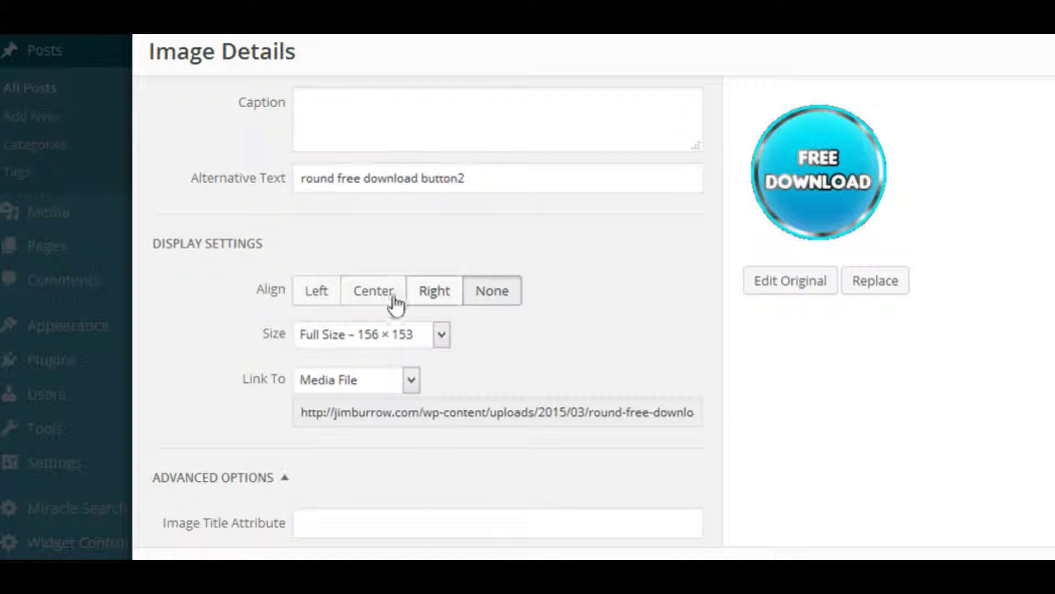
click(441, 337)
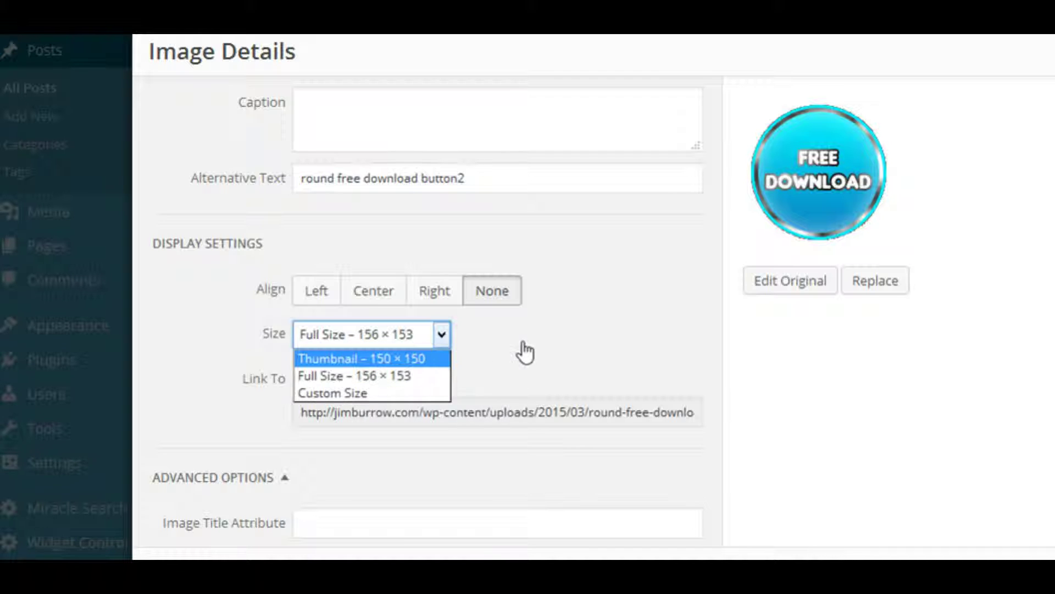
click(544, 339)
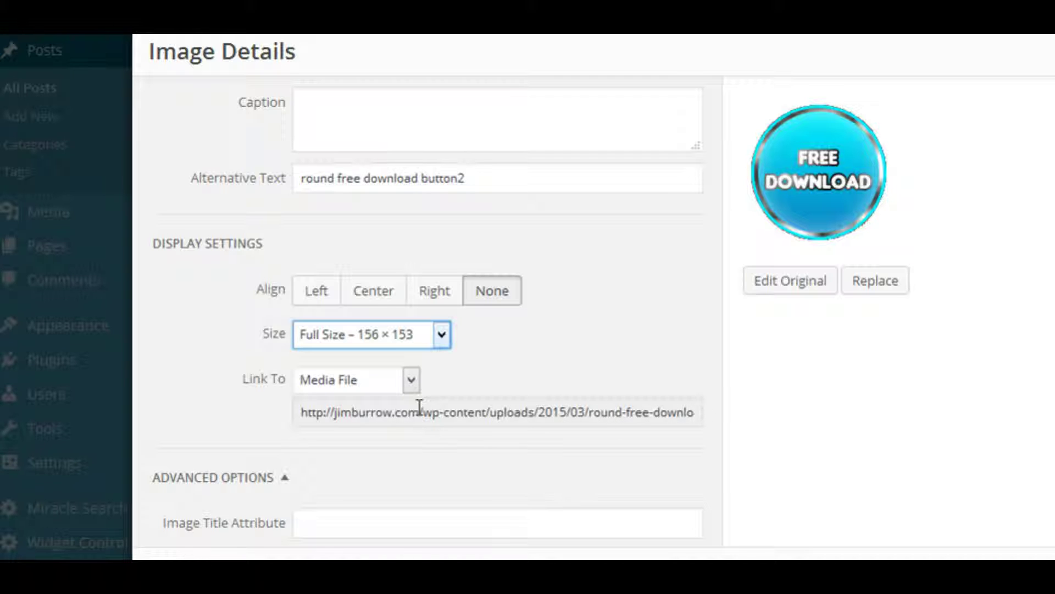
click(411, 380)
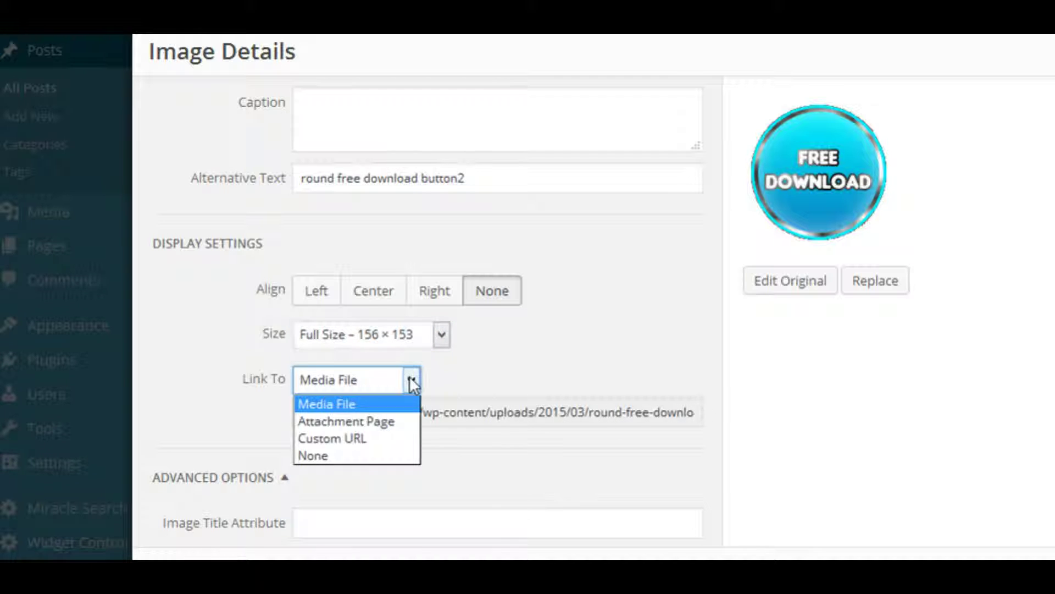
click(363, 439)
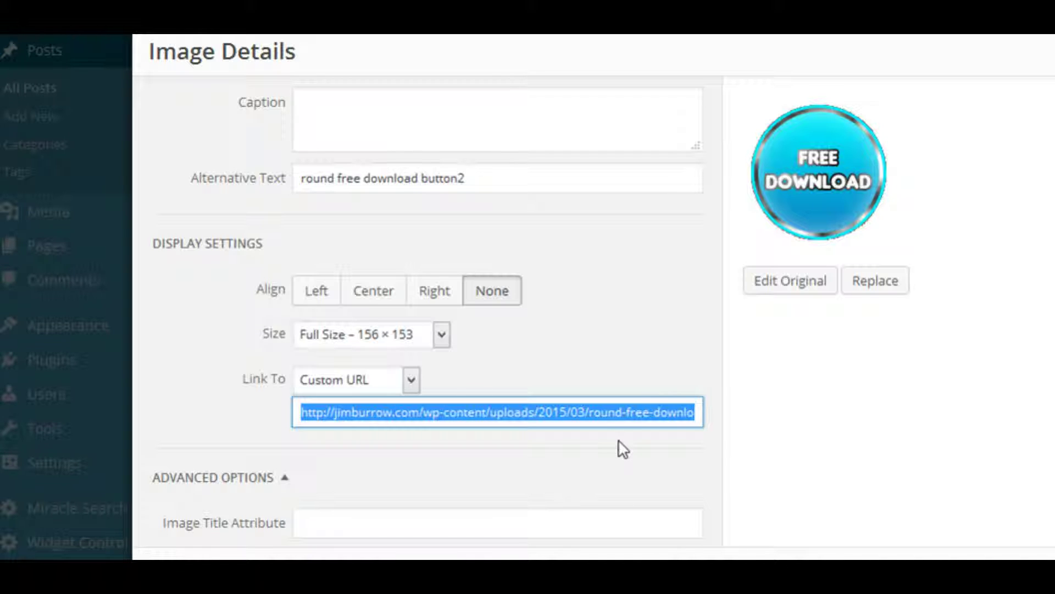
key(BackSpace)
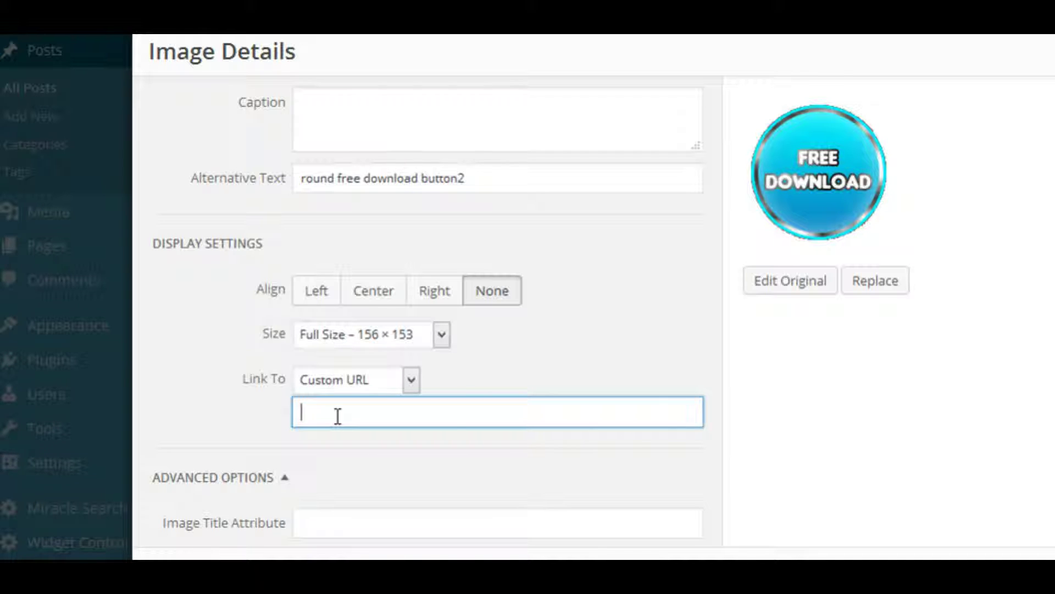
text(http://2dffcjph2bskyrd83mojlist09.hop.clickbank.net/)
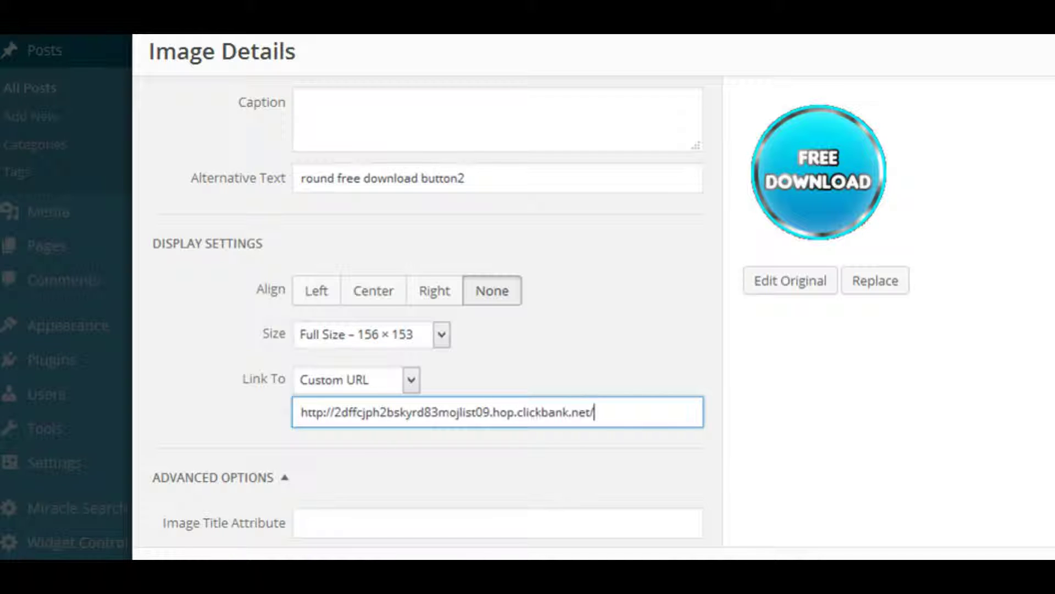
Step: Set the Free Download image's link to open in a new window/tab and update the post
scroll(522, 312, down, 3)
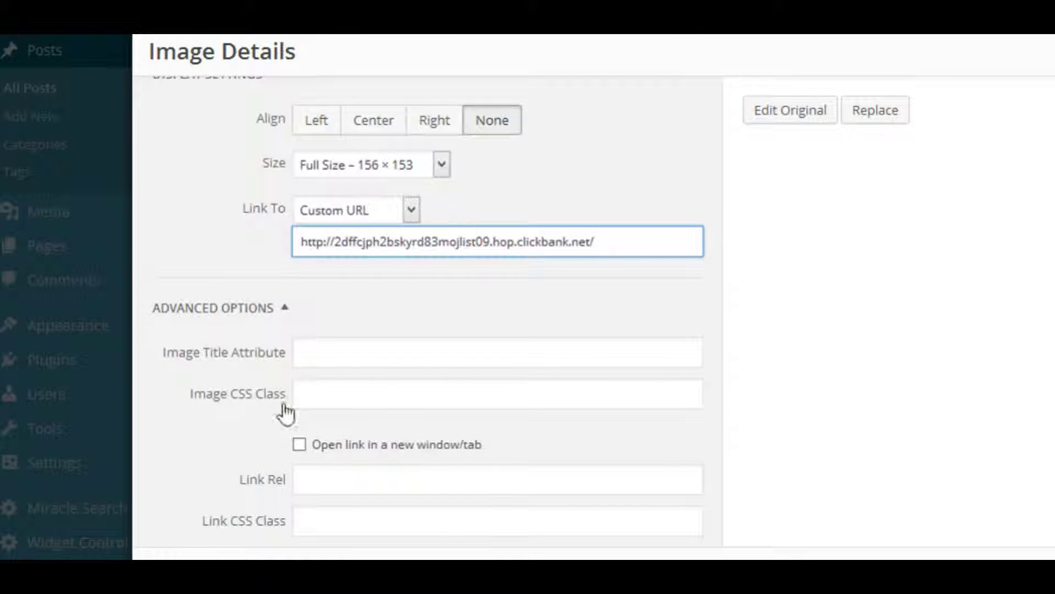
click(300, 446)
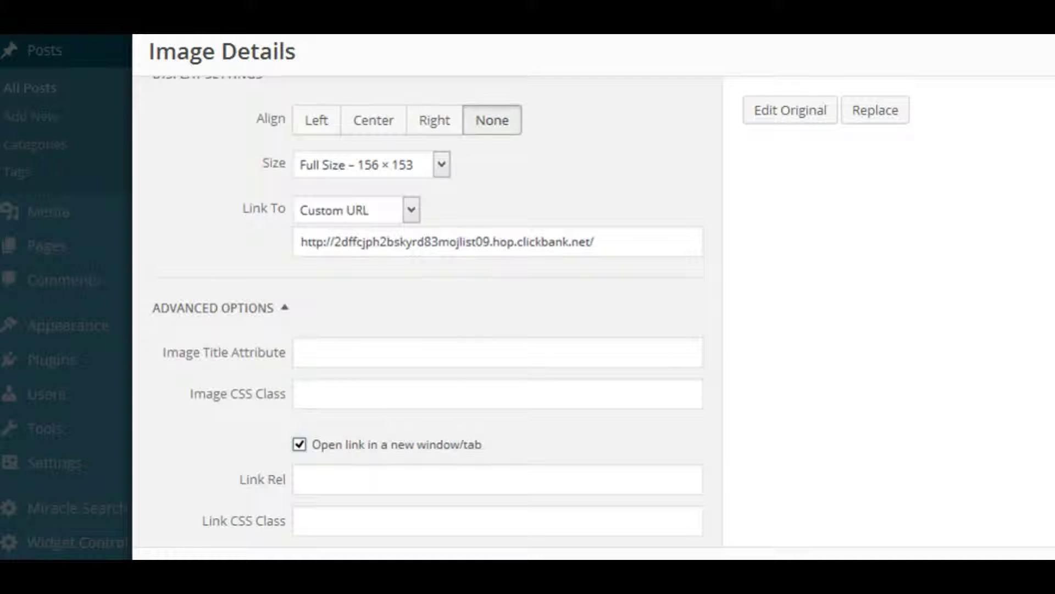
scroll(527, 308, up, 3)
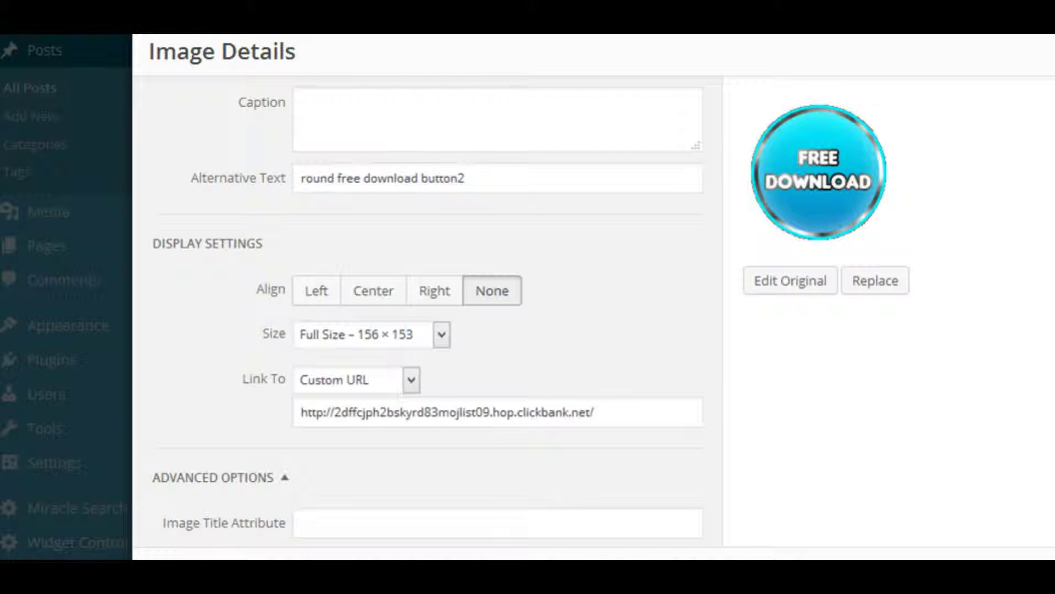
key(Escape)
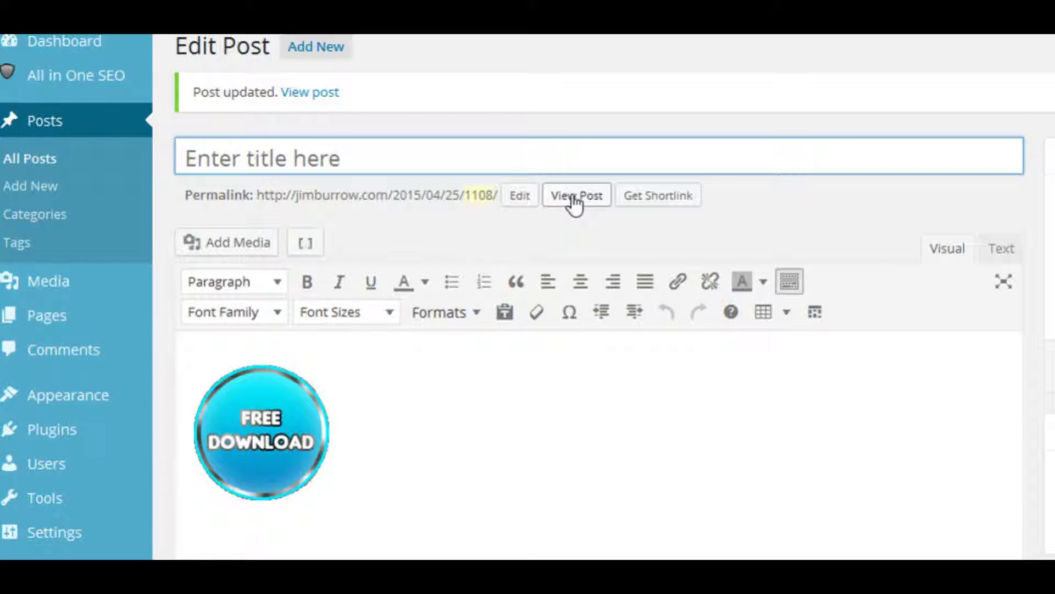
Step: View the published post, test the Free Download image's link and return to the post
click(574, 199)
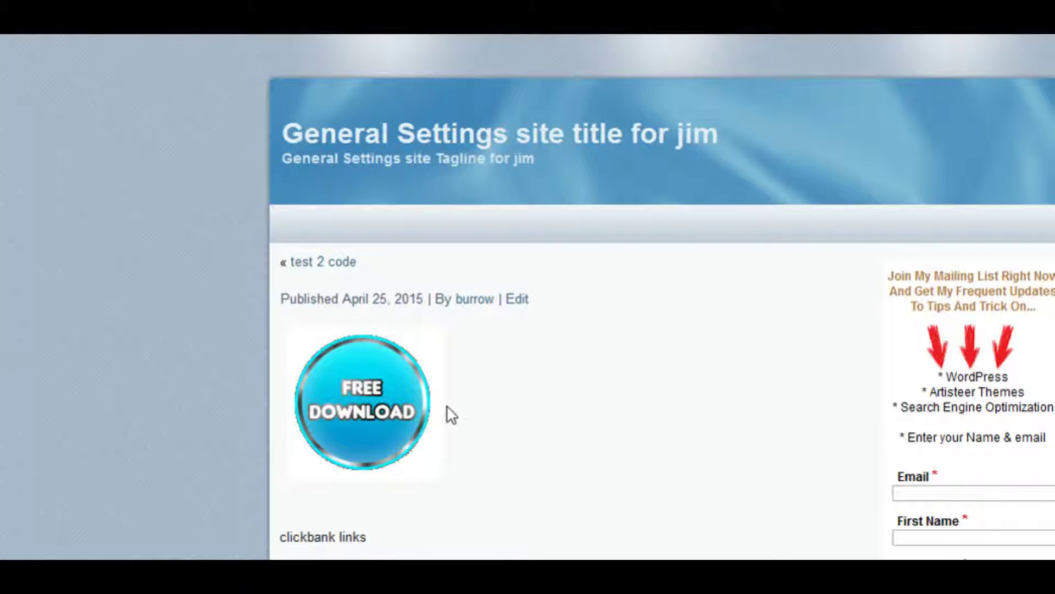
click(358, 406)
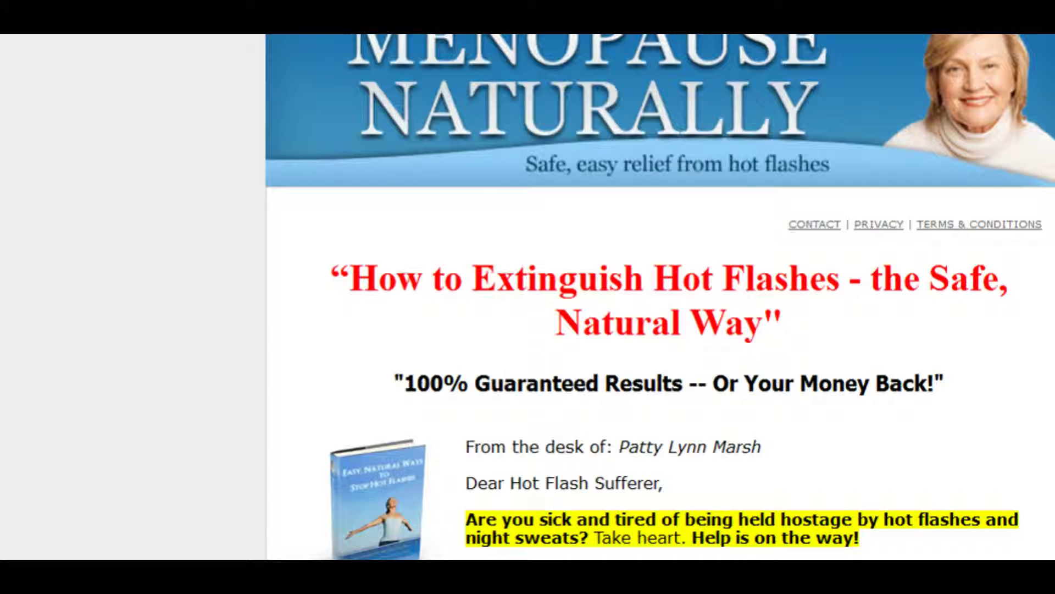
key(alt+Left)
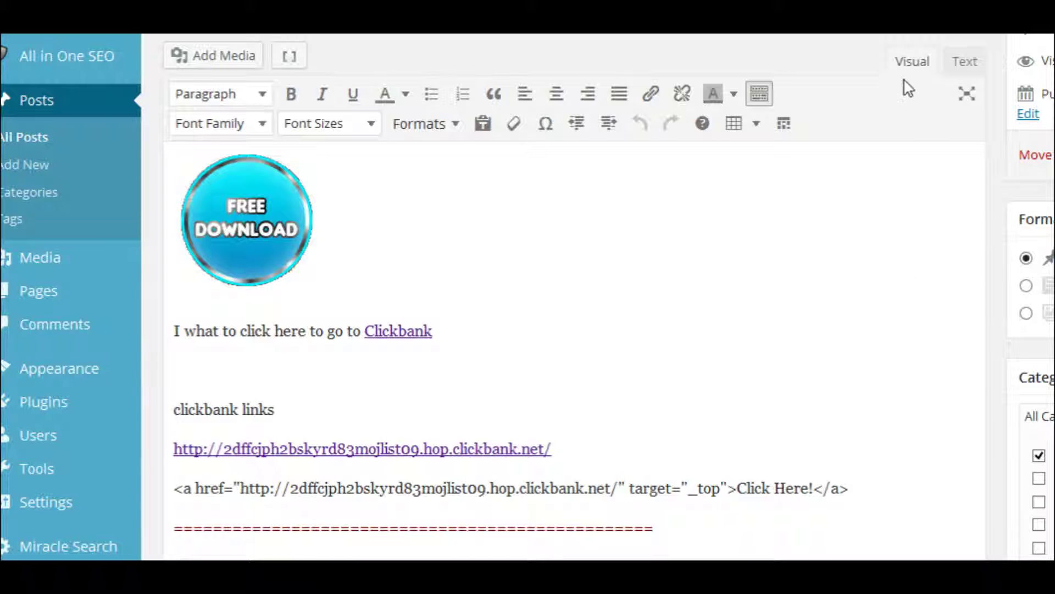
Step: Copy the Free Download image's HTML code from the post's source and place it as plain text in the visual view
click(965, 65)
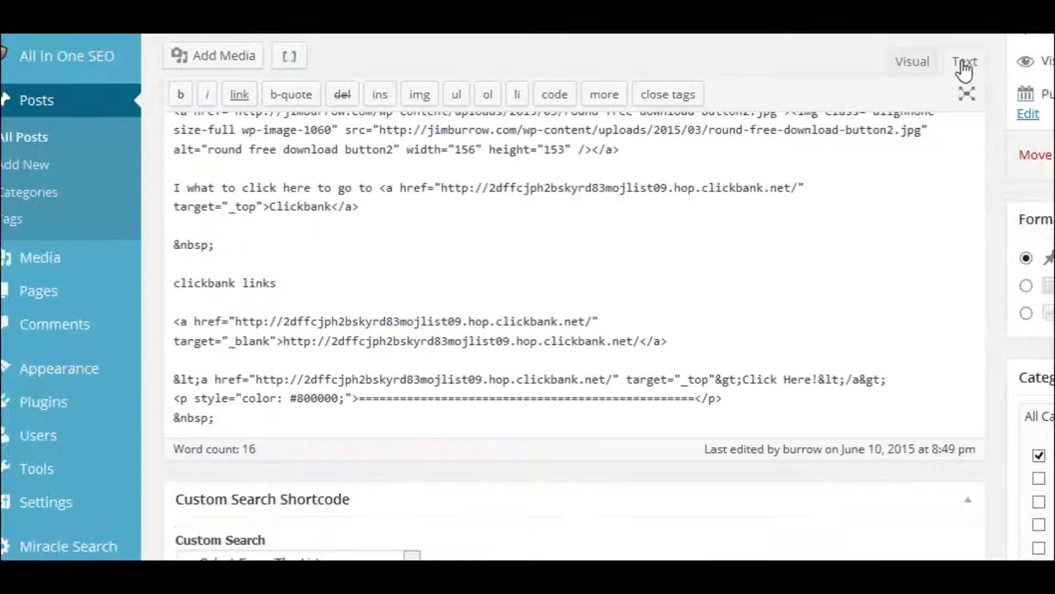
scroll(831, 259, up, 3)
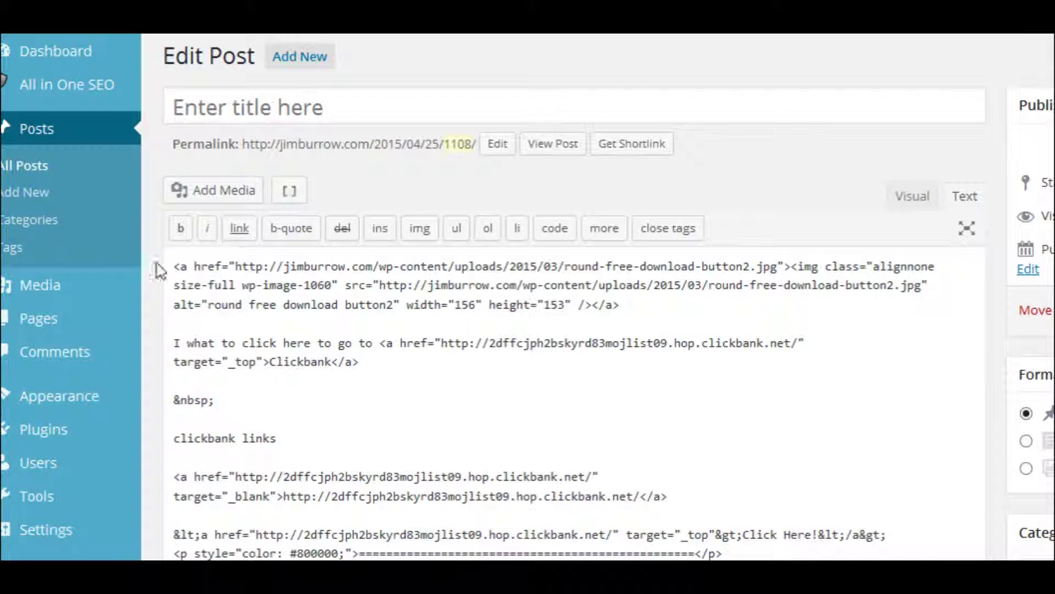
drag(170, 264, 634, 308)
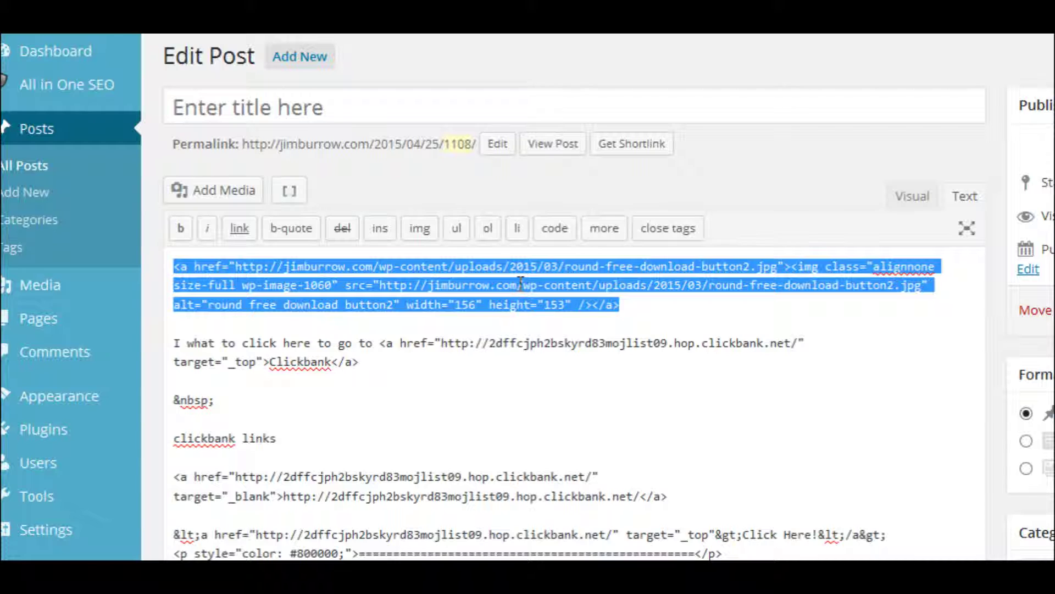
scroll(521, 283, down, 3)
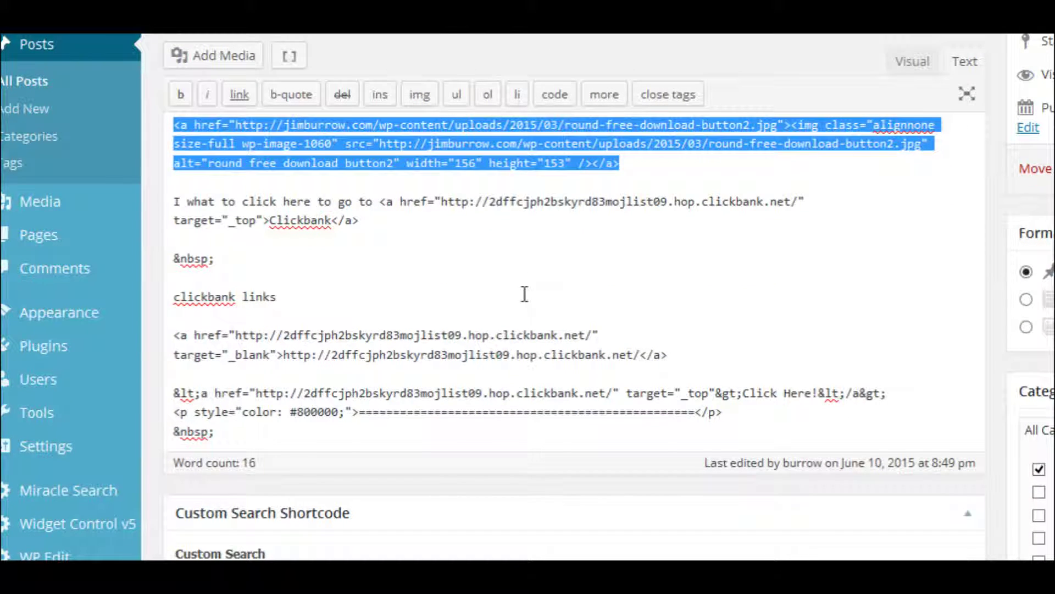
click(912, 65)
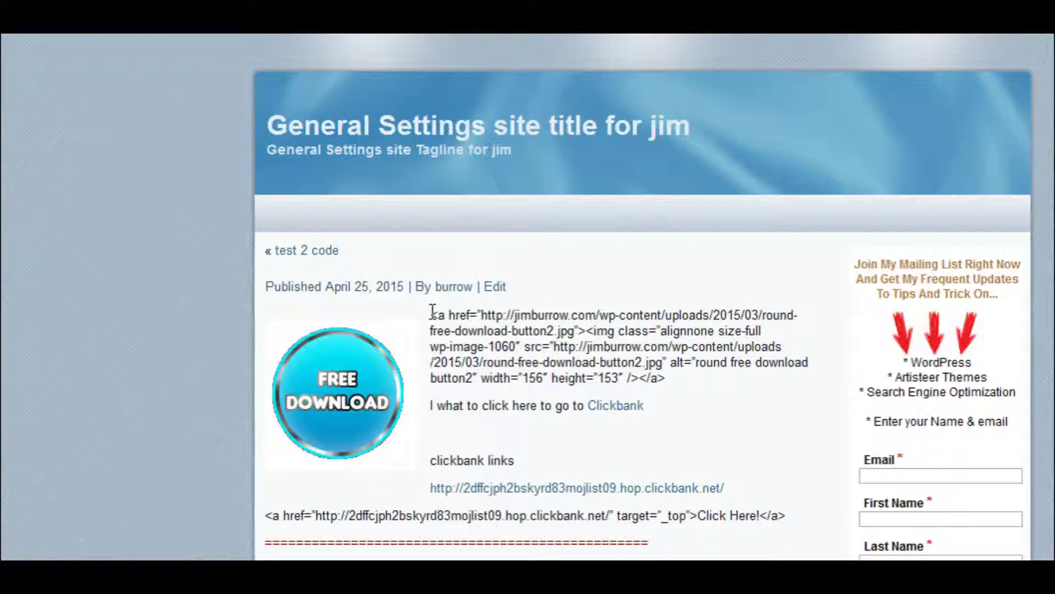
Step: Examine the image code shown as plain text in the published post and reopen the post for editing
drag(432, 313, 689, 388)
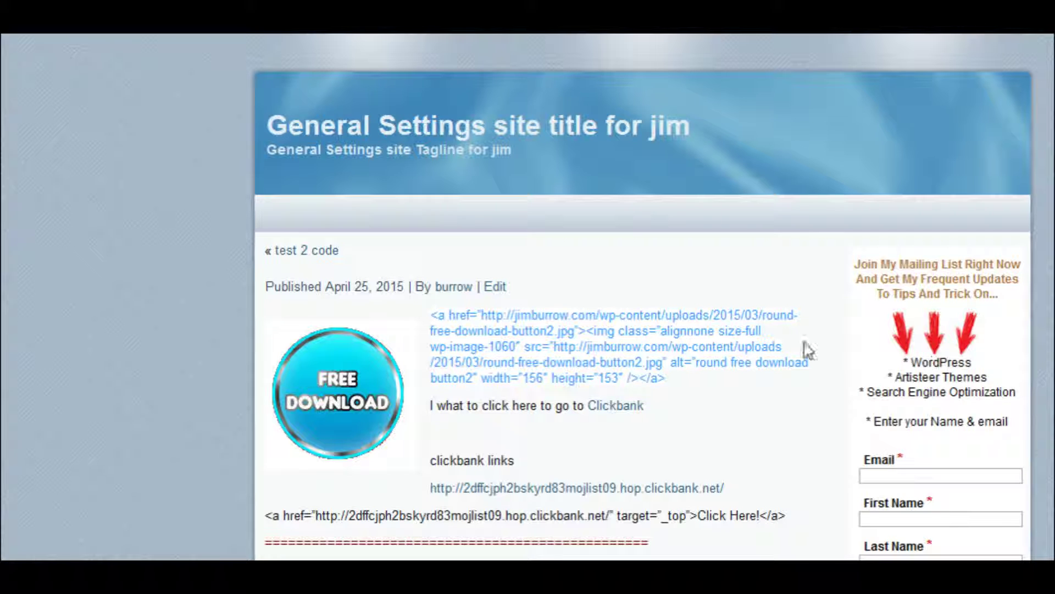
click(493, 291)
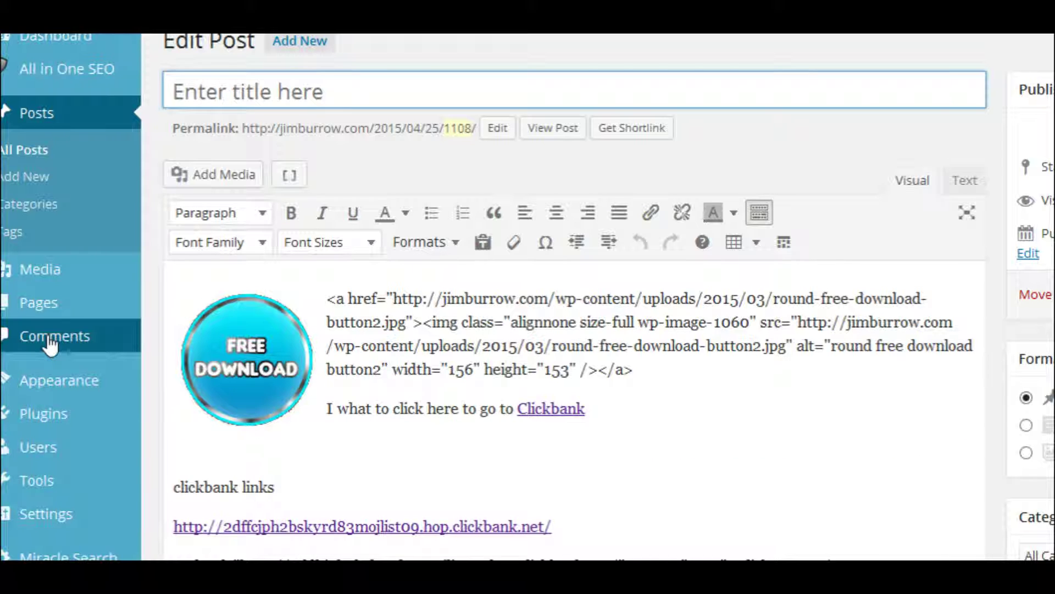
Step: Open the Text widget in the Primary Widget Area and examine its signup form code
mouse_move(51, 389)
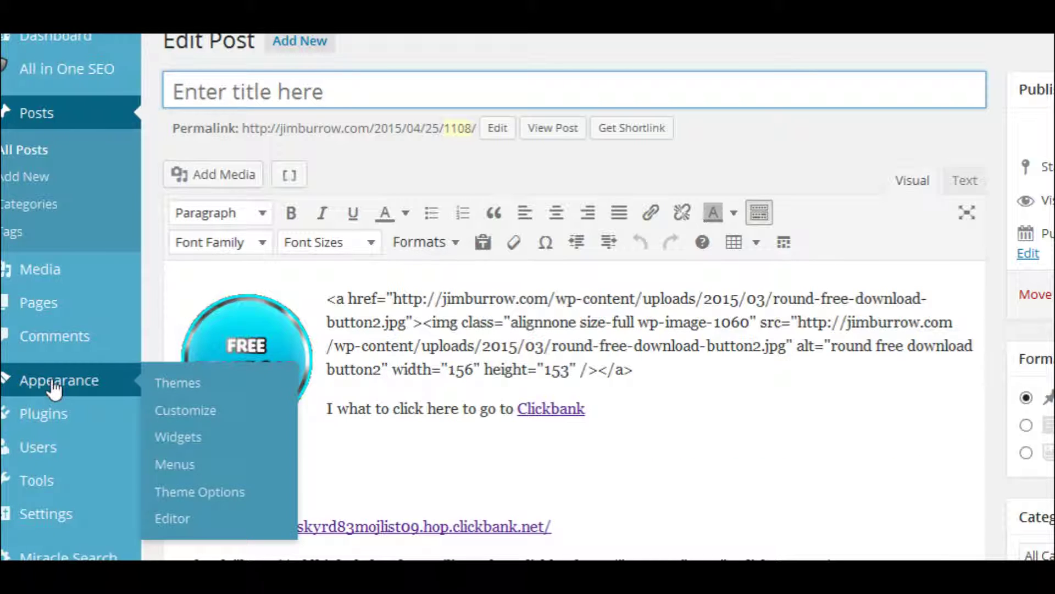
click(183, 439)
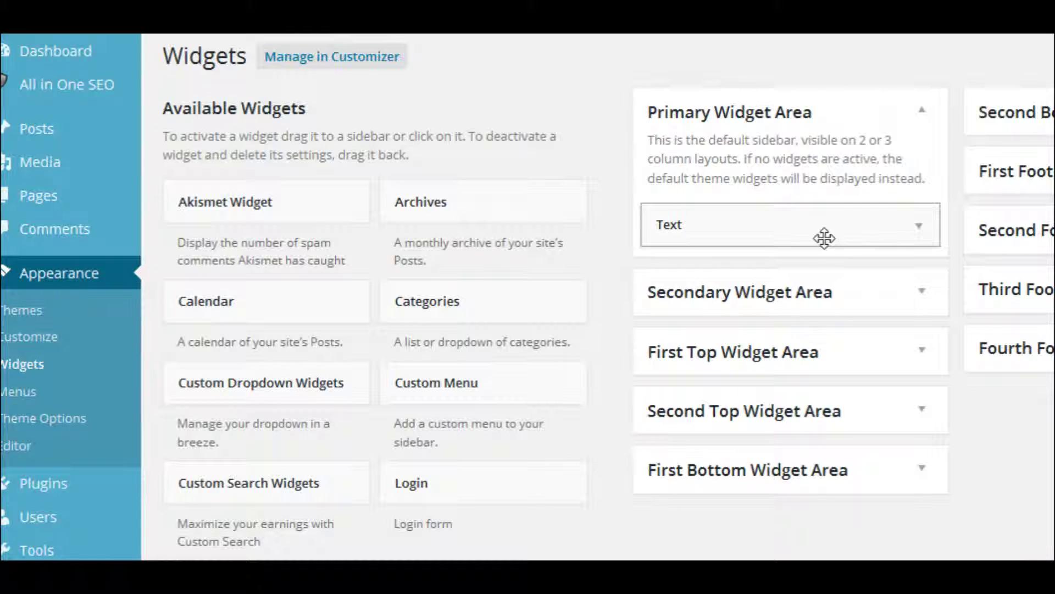
click(920, 230)
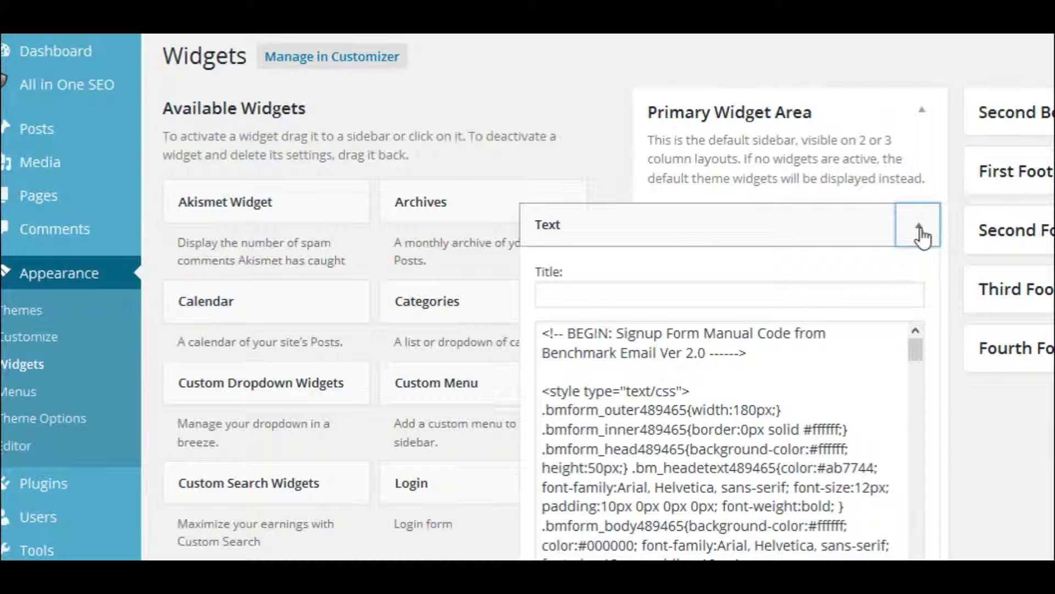
scroll(808, 338, down, 3)
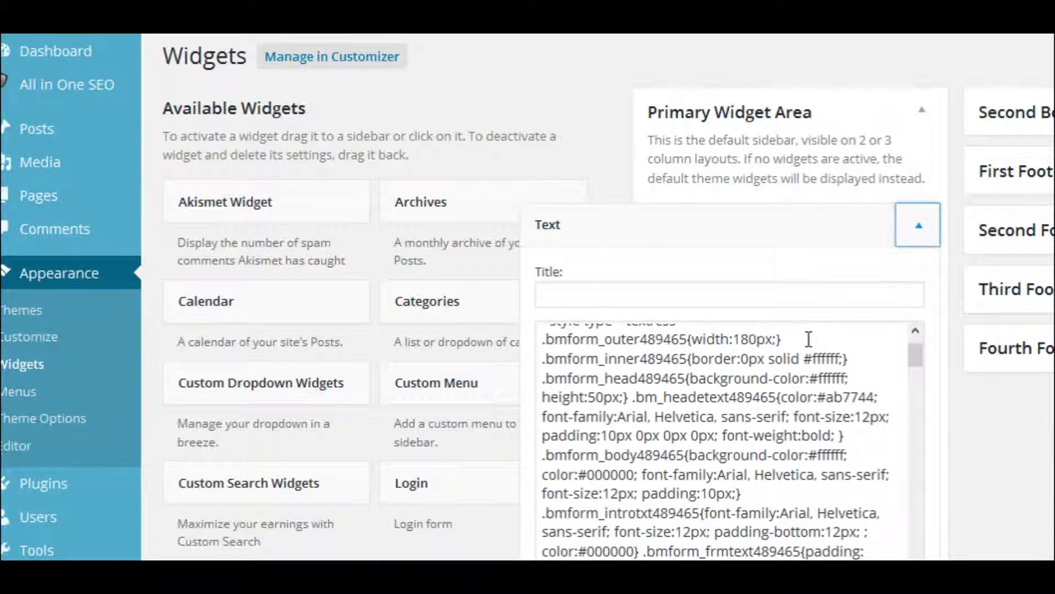
scroll(736, 451, down, 5)
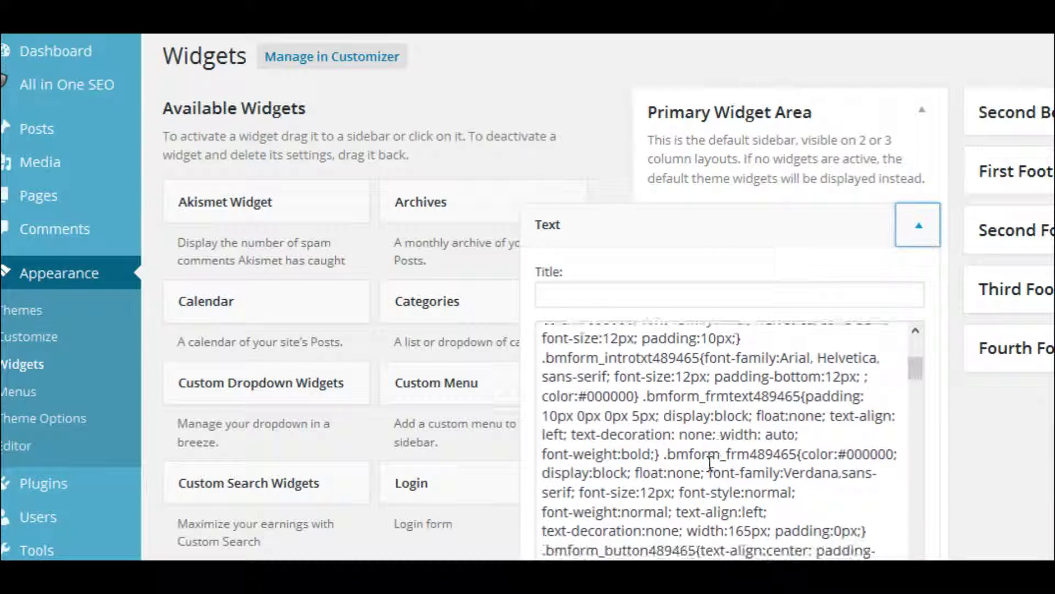
scroll(709, 466, down, 5)
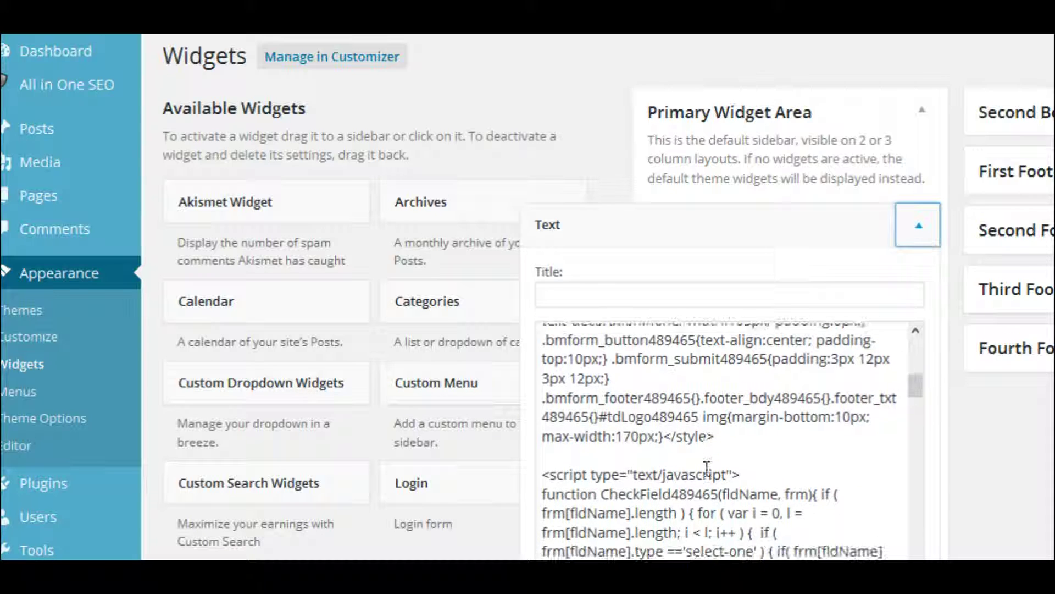
scroll(708, 466, up, 10)
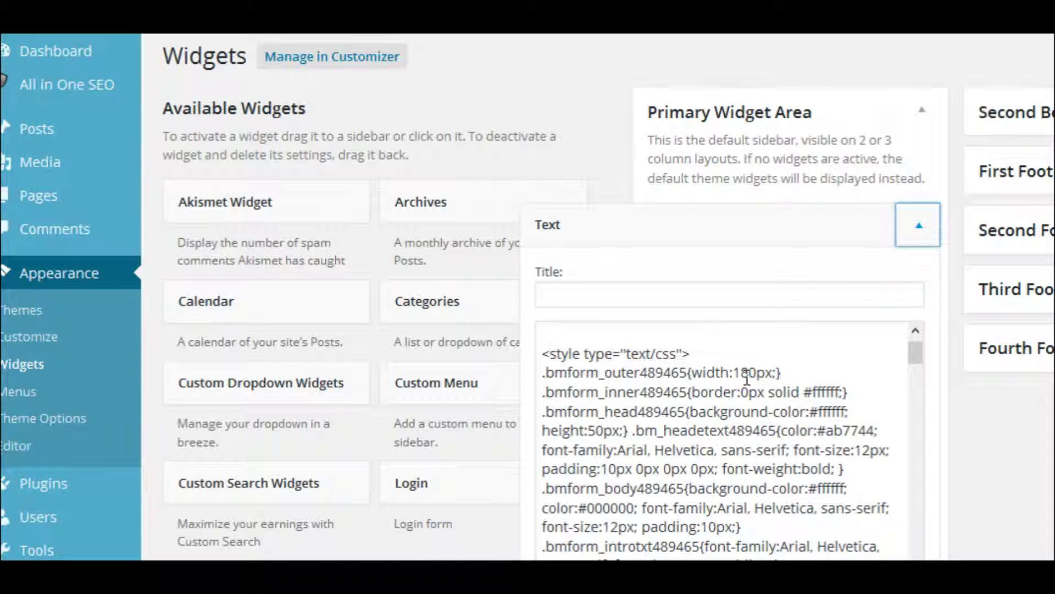
Step: Read through the Text widget's styles, validation scripts and form markup down to the name and email section
scroll(747, 379, down, 10)
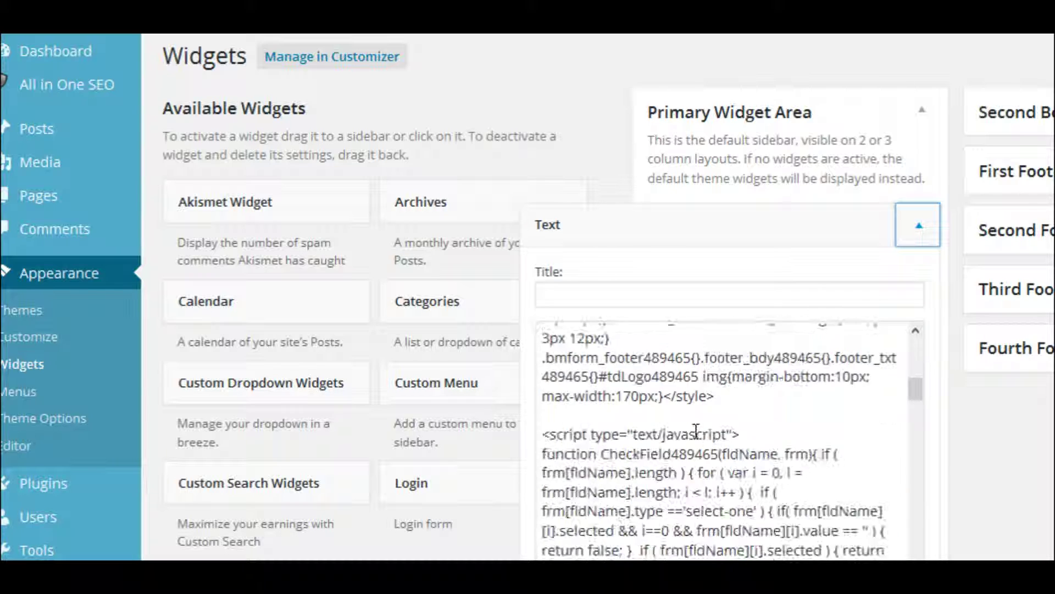
scroll(696, 432, down, 1)
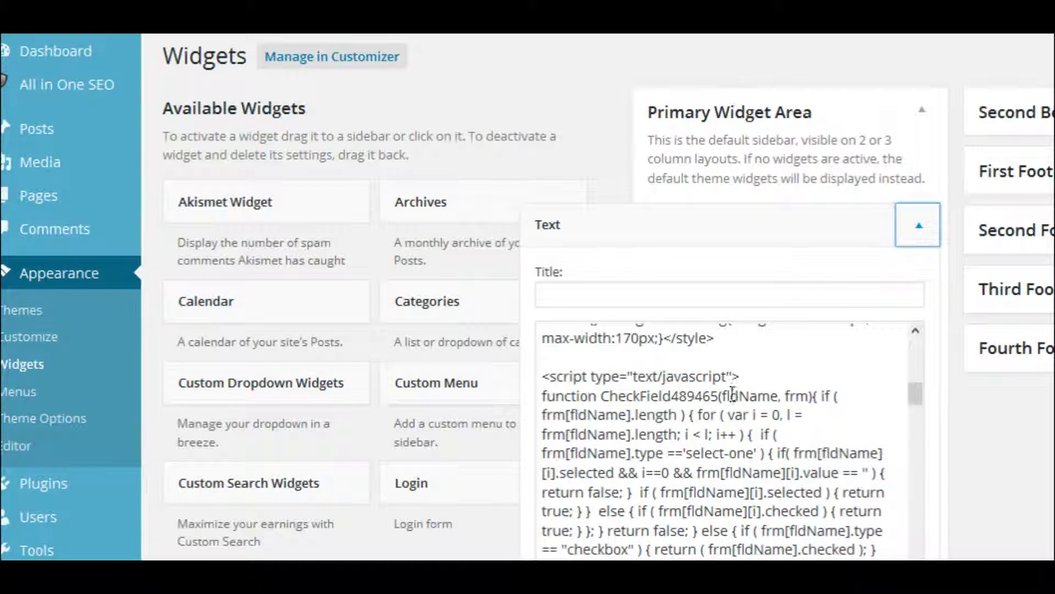
scroll(733, 394, down, 5)
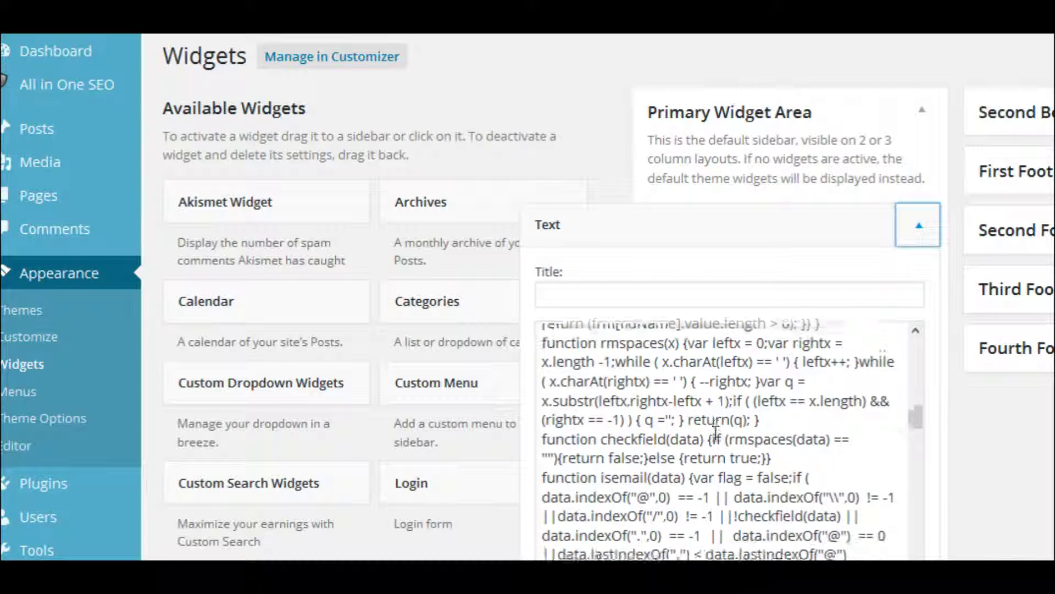
scroll(715, 429, down, 7)
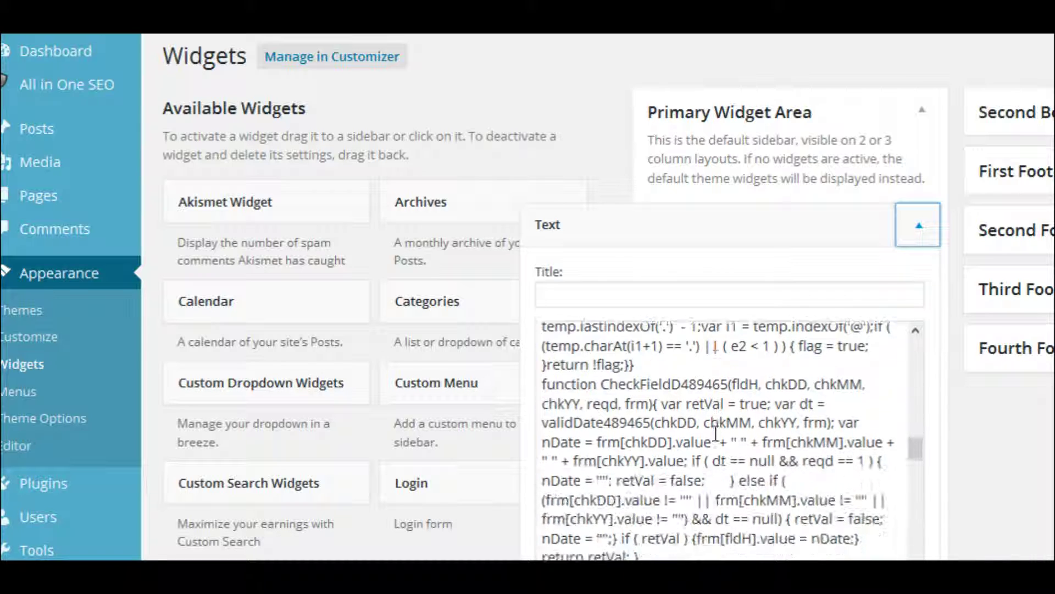
scroll(716, 434, down, 4)
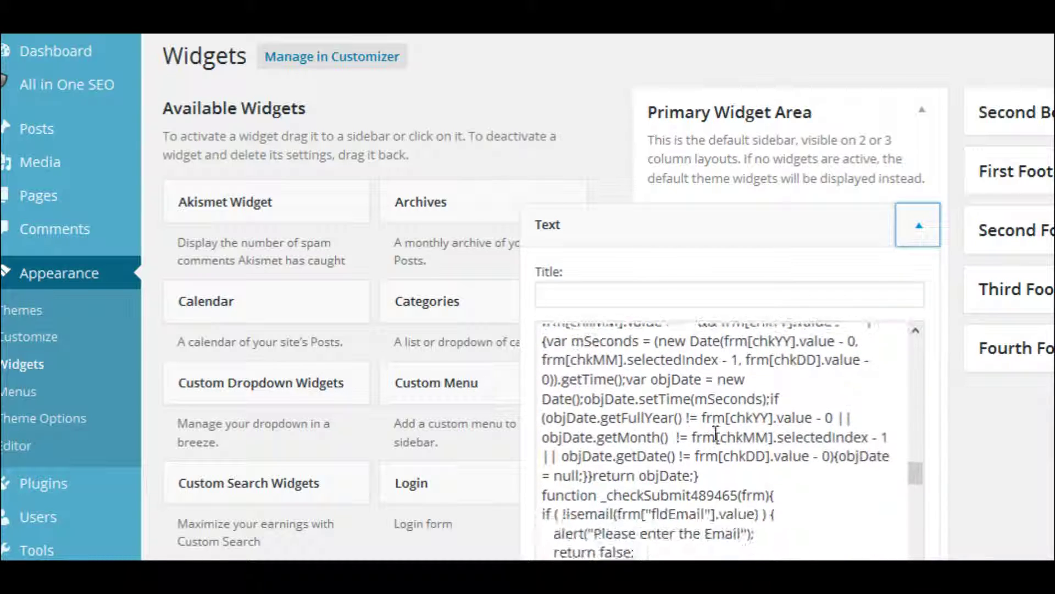
scroll(716, 435, down, 4)
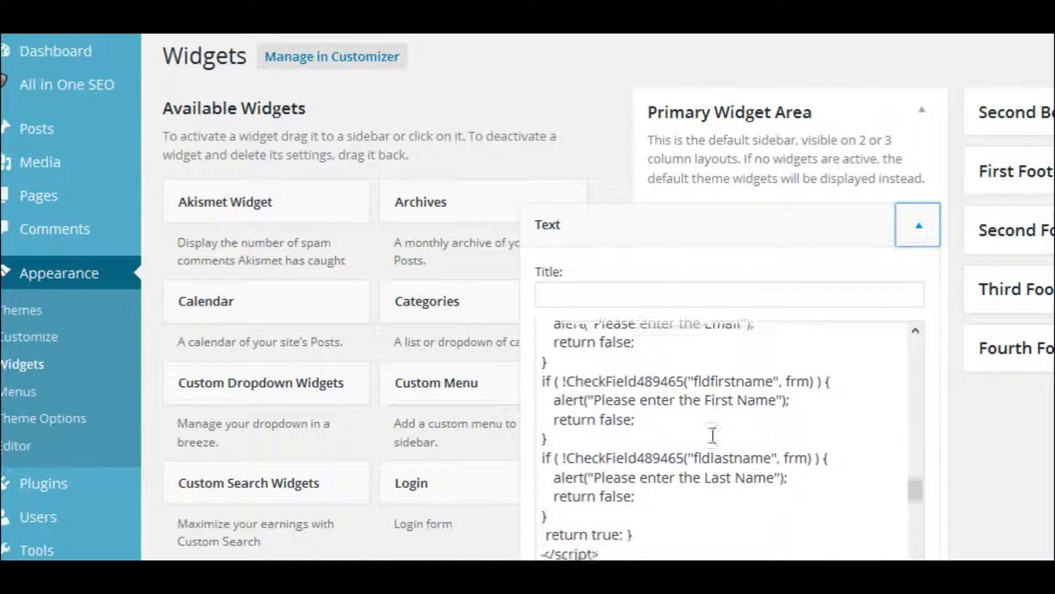
scroll(713, 436, down, 3)
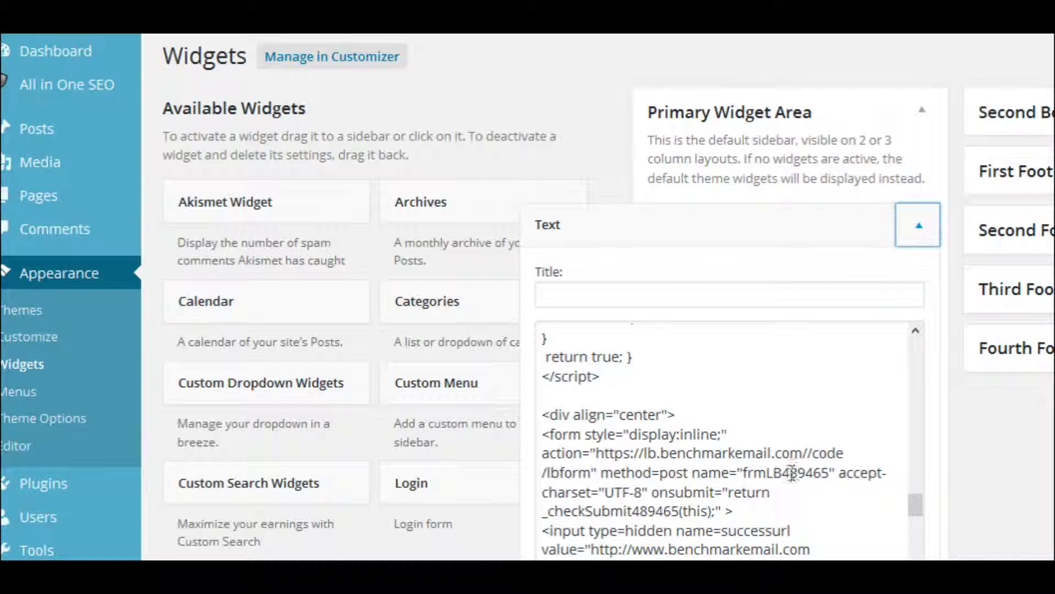
scroll(738, 473, down, 2)
scroll(739, 473, down, 5)
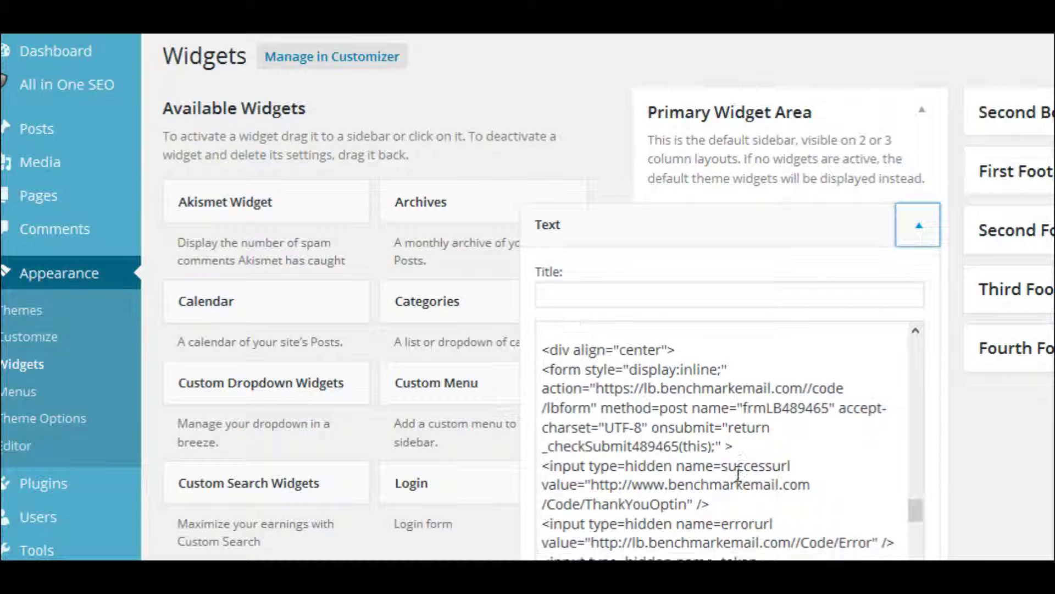
scroll(739, 474, down, 5)
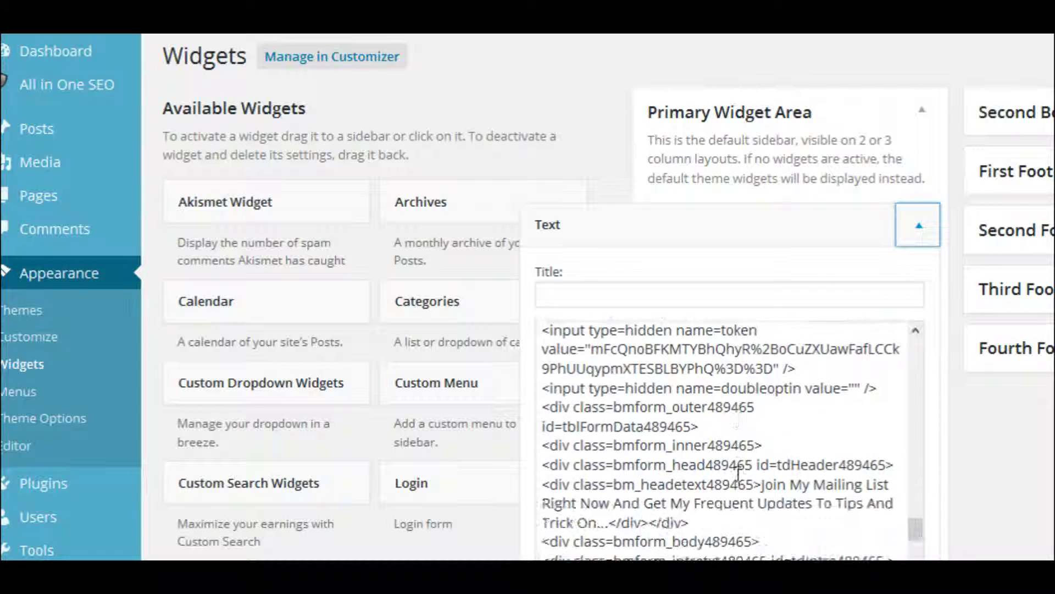
scroll(738, 472, down, 10)
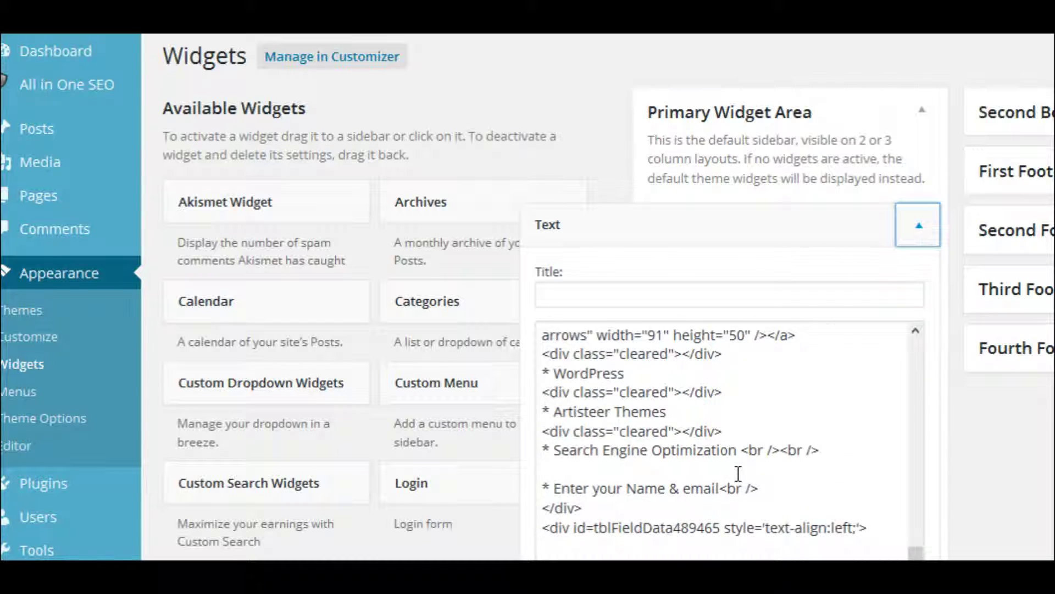
Step: Highlight the complete anchor and image code for 3-red-down-arrows.jpg in the Text widget's form introduction
scroll(738, 472, up, 3)
scroll(738, 474, up, 3)
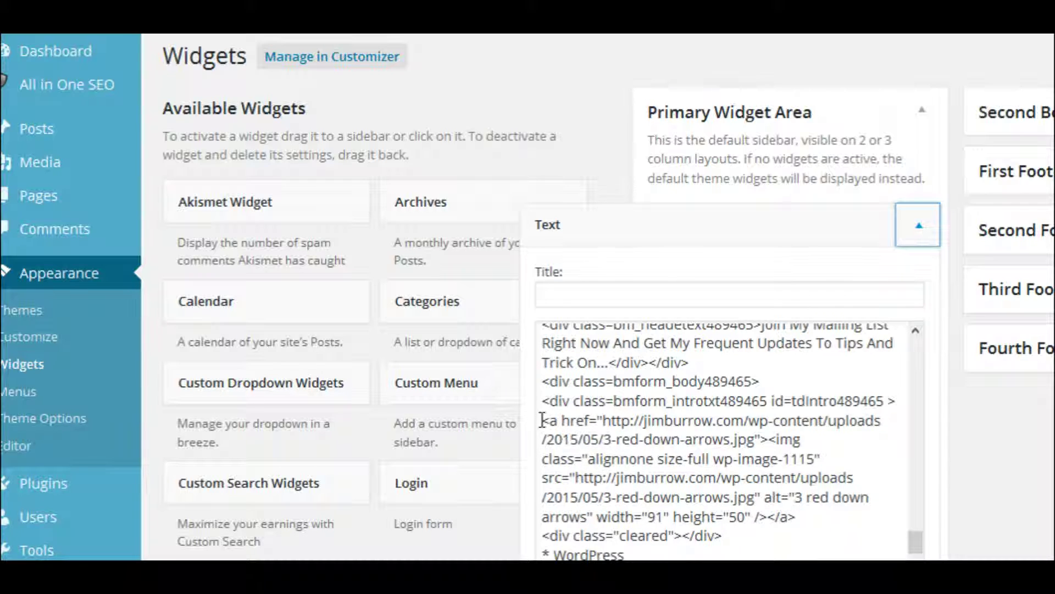
drag(542, 421, 874, 519)
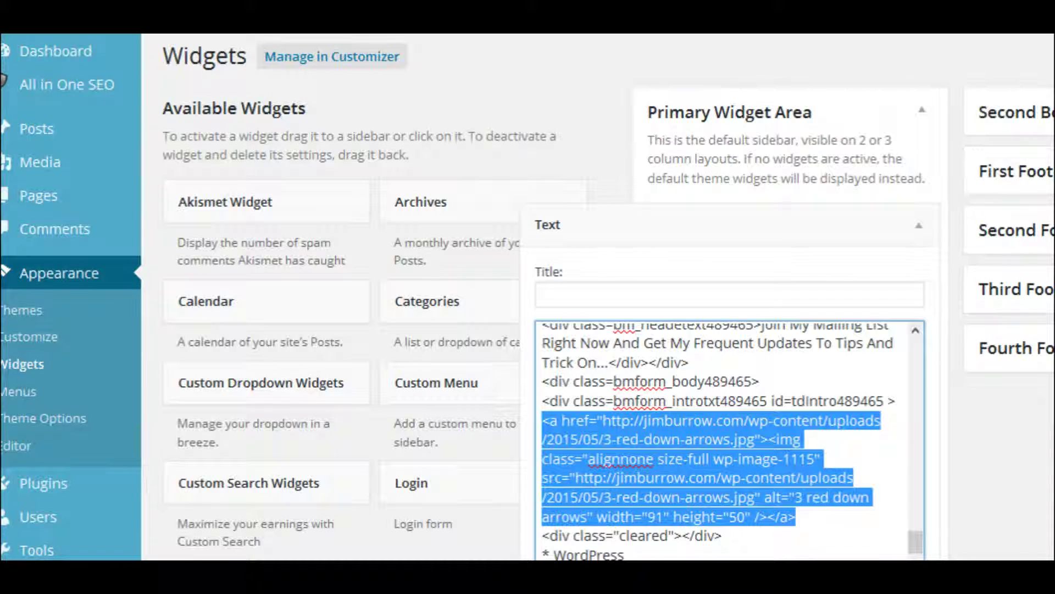
scroll(1036, 490, down, 6)
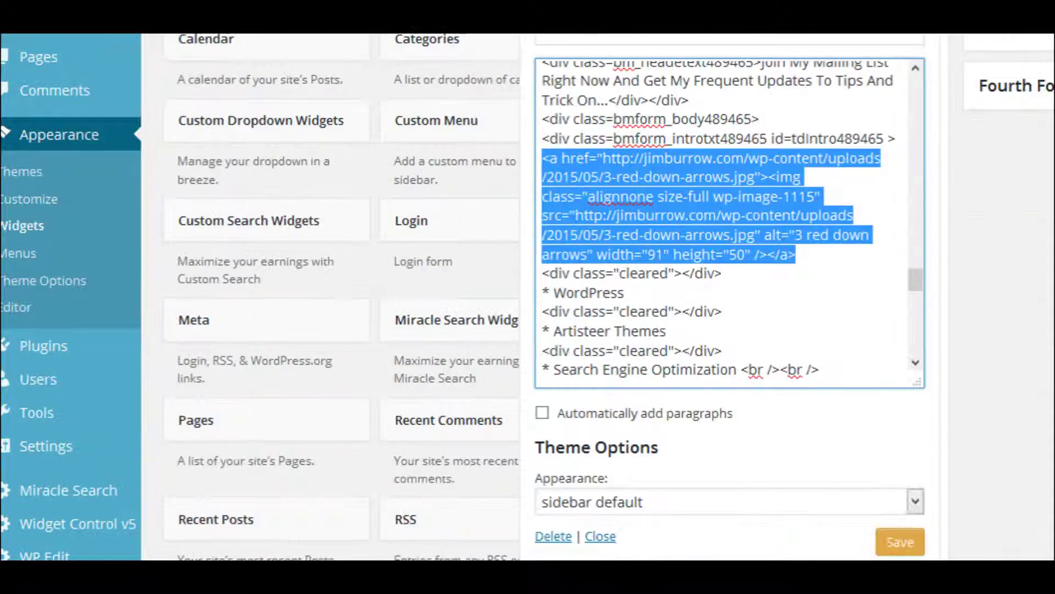